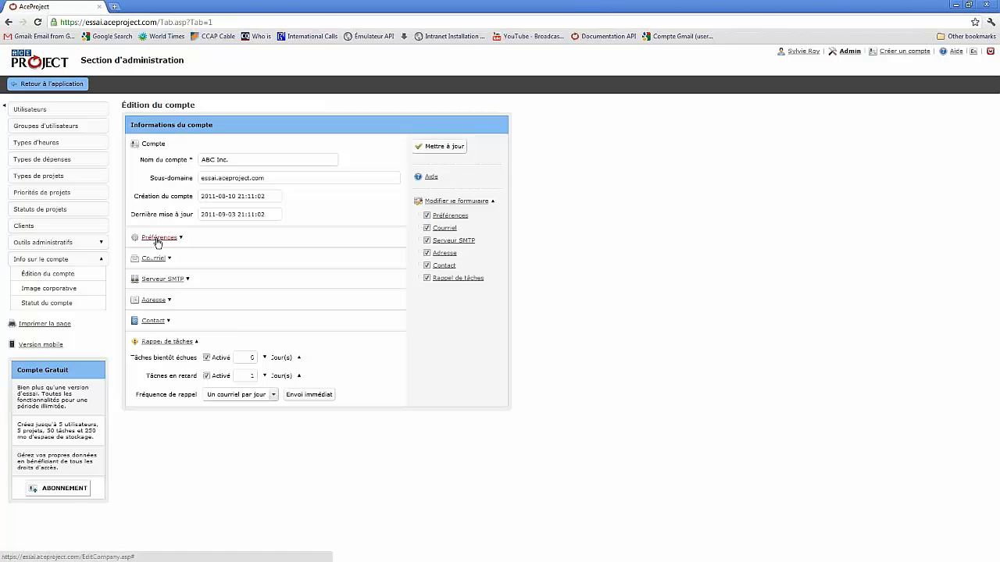
- Expand the Préférences section on the Édition du compte page
{"action": "left_click", "coordinate": [158, 239]}
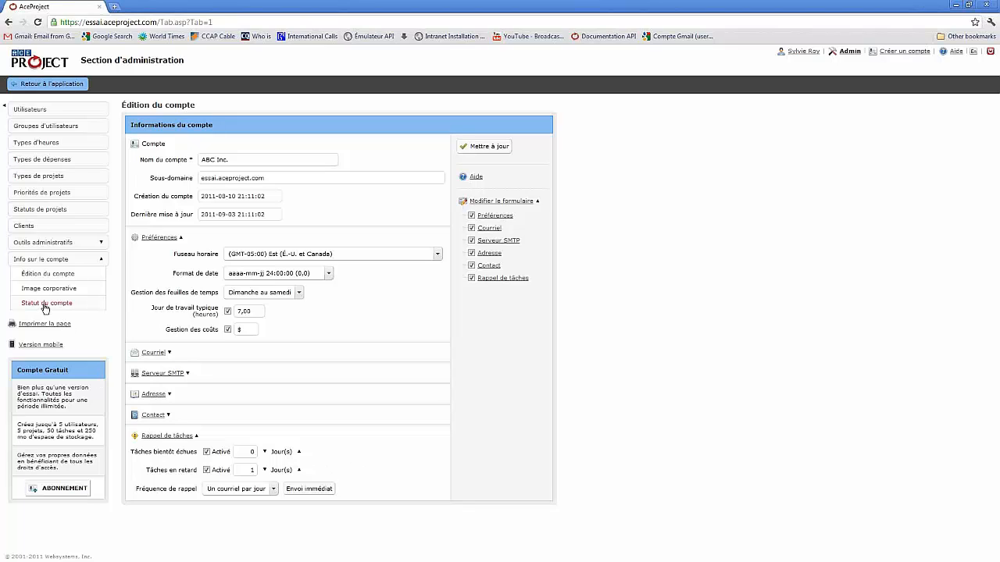
- Review plan usage under Statut du compte, then go to Admin's users list for a new user
{"action": "left_click", "coordinate": [46, 305]}
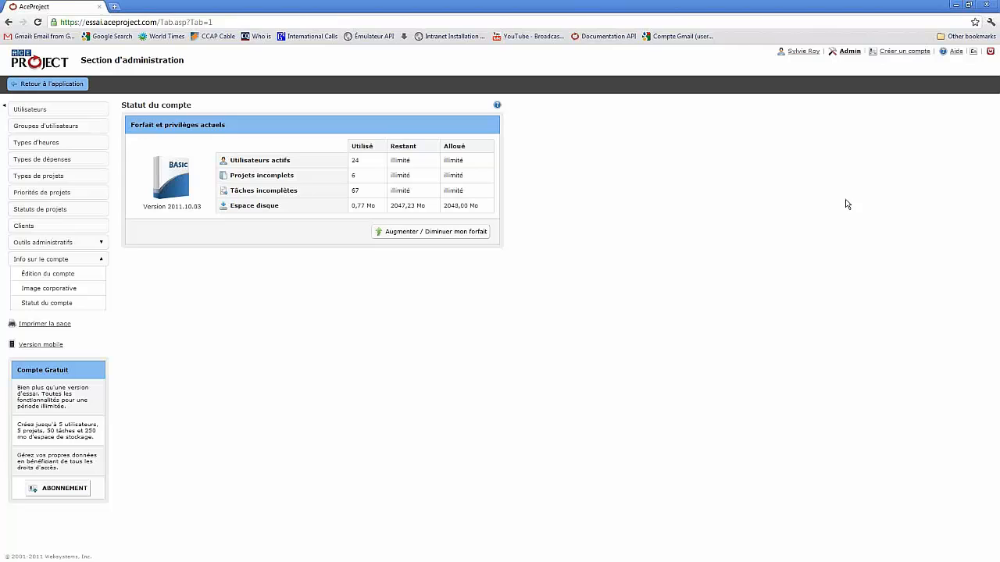
{"action": "left_click", "coordinate": [849, 52]}
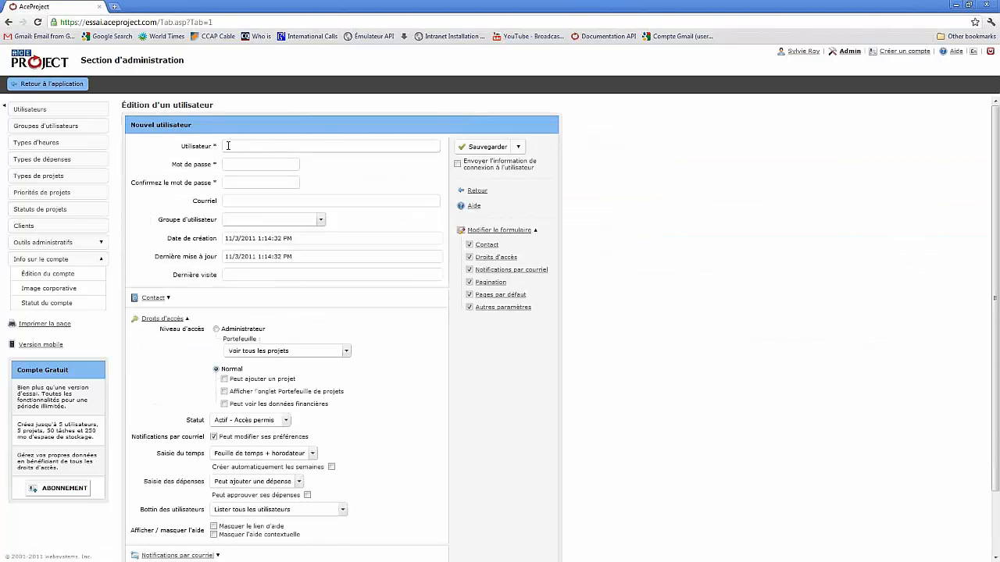
- Step through the password, confirmation and e-mail fields, then expand Notifications par courriel
{"action": "left_click", "coordinate": [271, 162]}
{"action": "left_click", "coordinate": [278, 183]}
{"action": "left_click", "coordinate": [236, 201]}
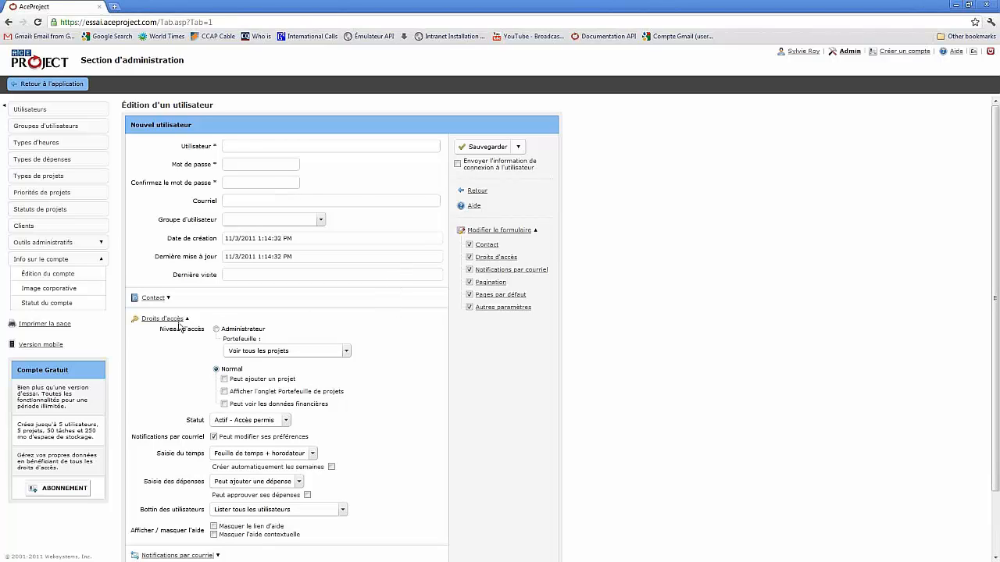
{"action": "scroll", "coordinate": [387, 331], "scroll_direction": "down", "scroll_amount": 2}
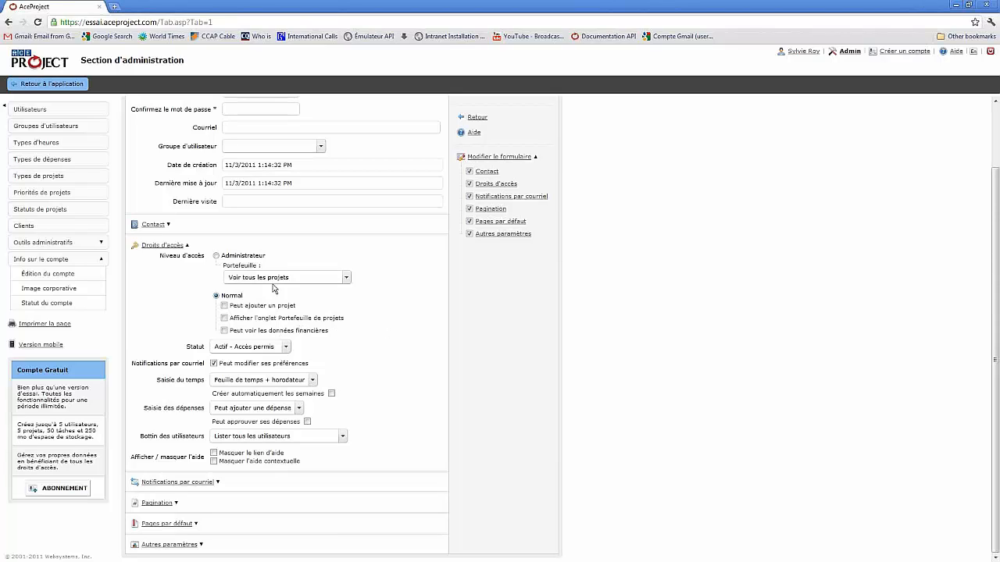
{"action": "left_click", "coordinate": [186, 484]}
{"action": "scroll", "coordinate": [460, 455], "scroll_direction": "down", "scroll_amount": 2}
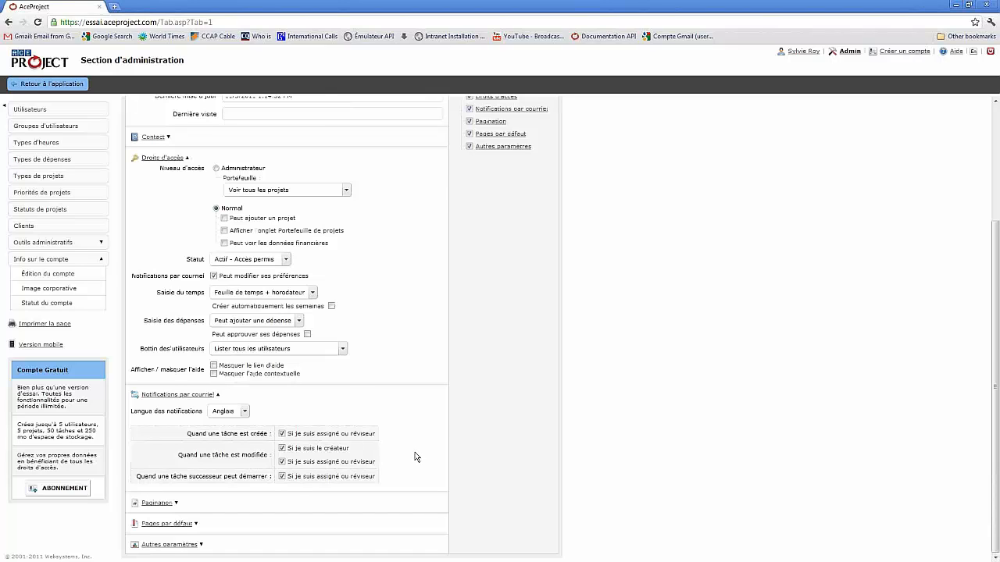
{"action": "scroll", "coordinate": [415, 456], "scroll_direction": "up", "scroll_amount": 3}
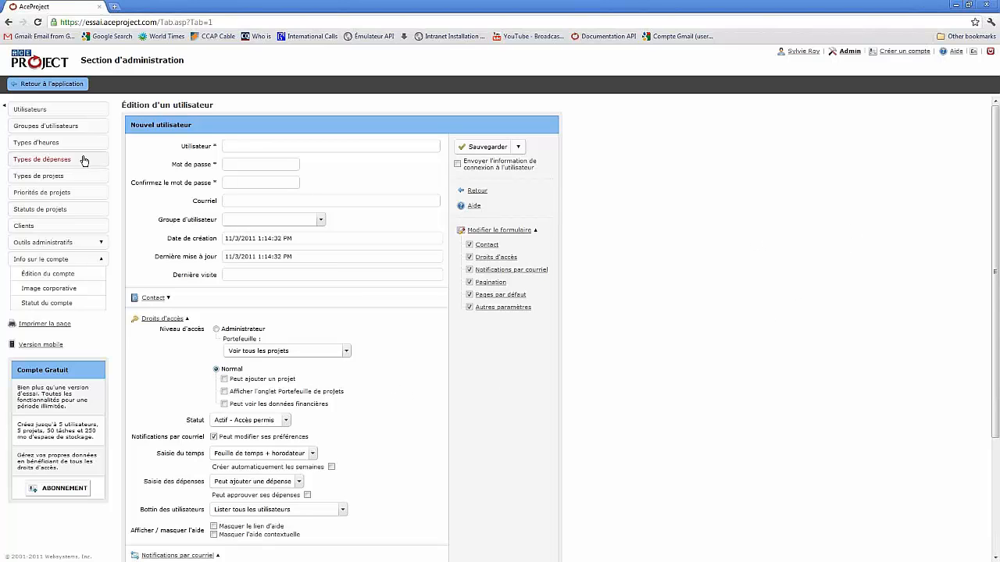
- Return to the application, visit Mon bureau and Mes projets assignés, then show Portefeuille : Tous les projets
{"action": "left_click", "coordinate": [39, 87]}
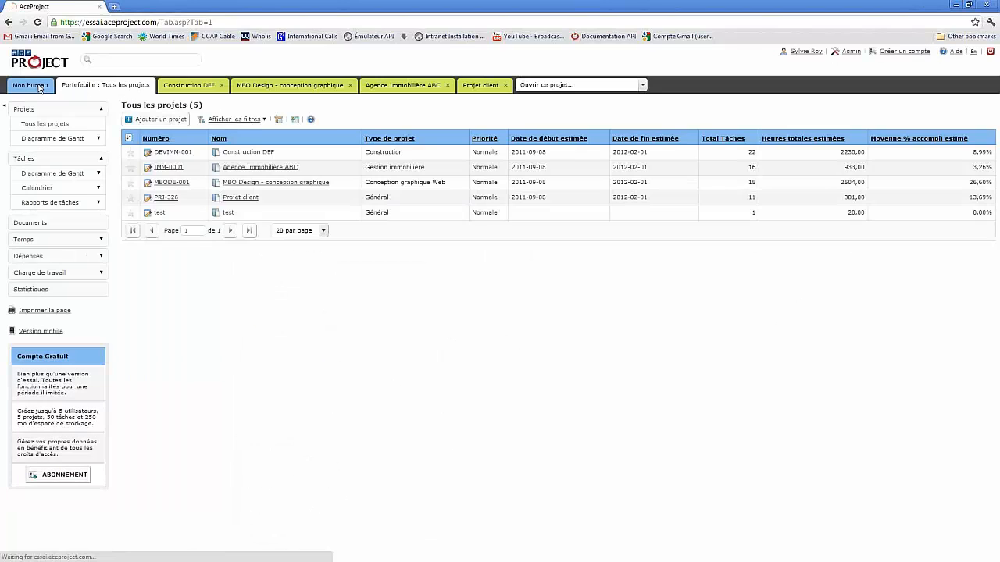
{"action": "left_click", "coordinate": [102, 89]}
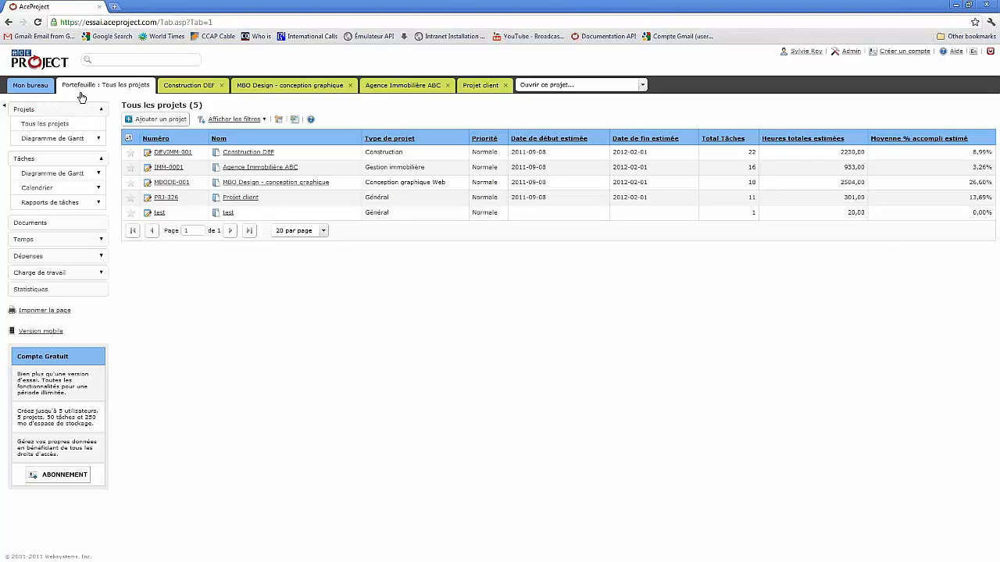
{"action": "left_click", "coordinate": [33, 88]}
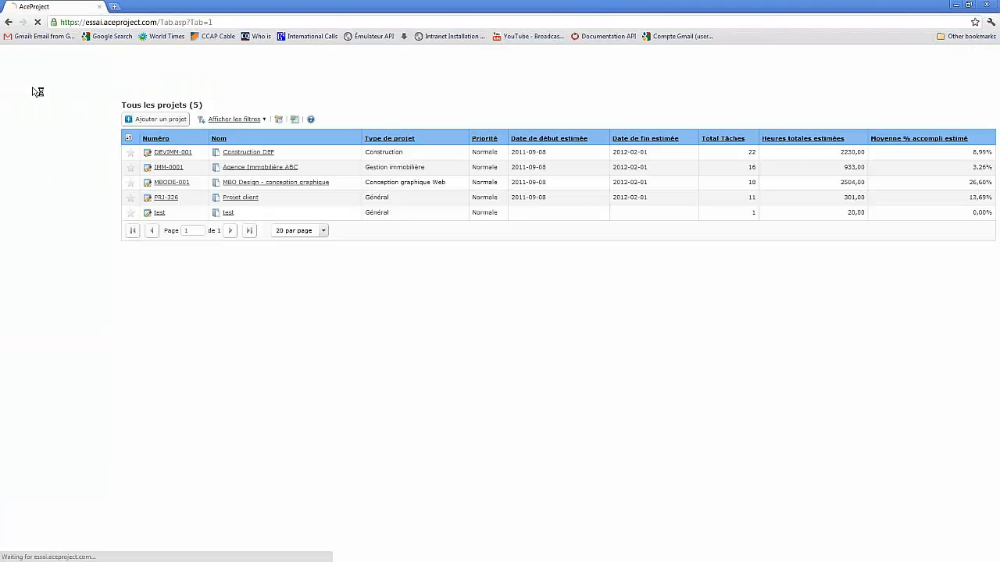
{"action": "left_click", "coordinate": [27, 142]}
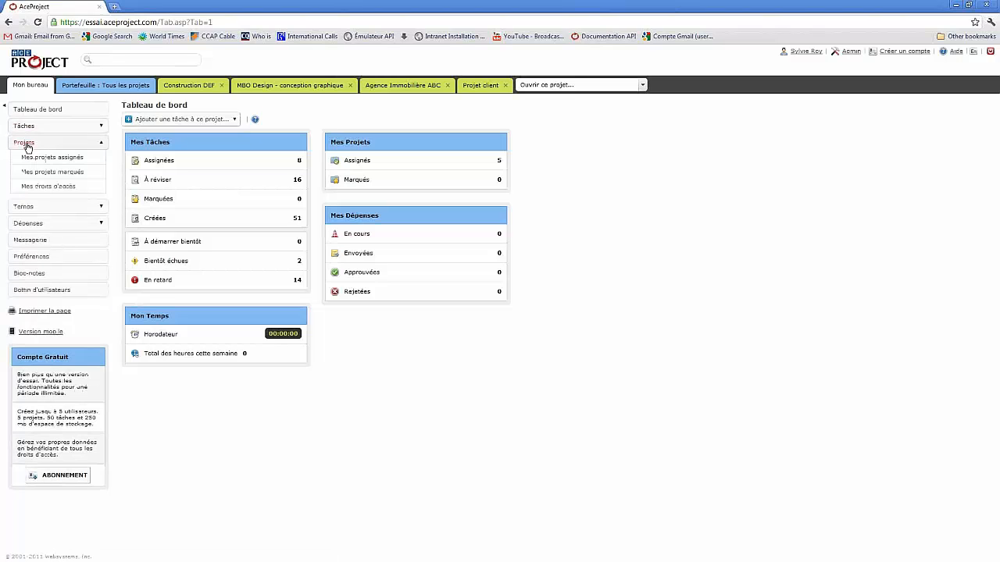
{"action": "left_click", "coordinate": [60, 159]}
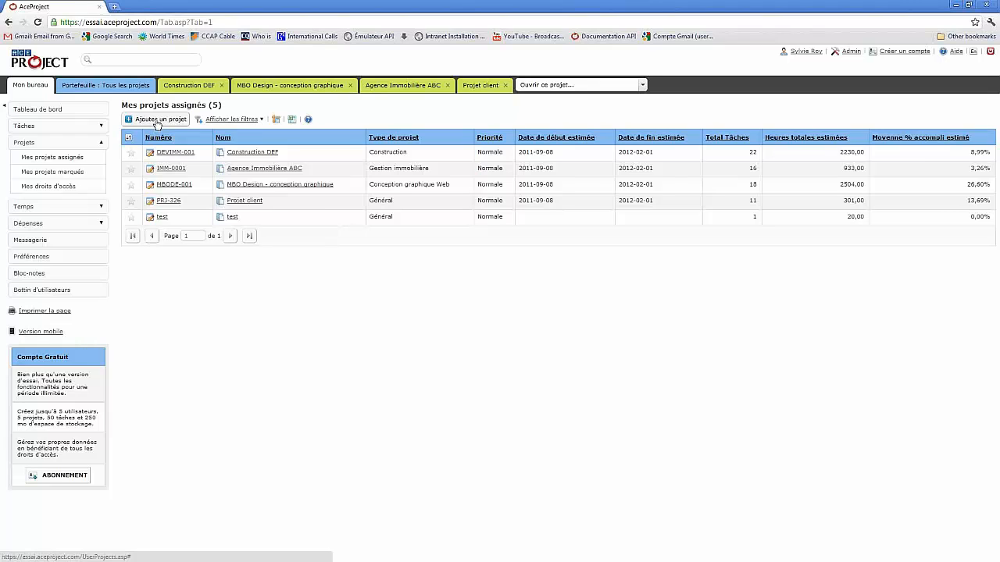
{"action": "left_click", "coordinate": [113, 89]}
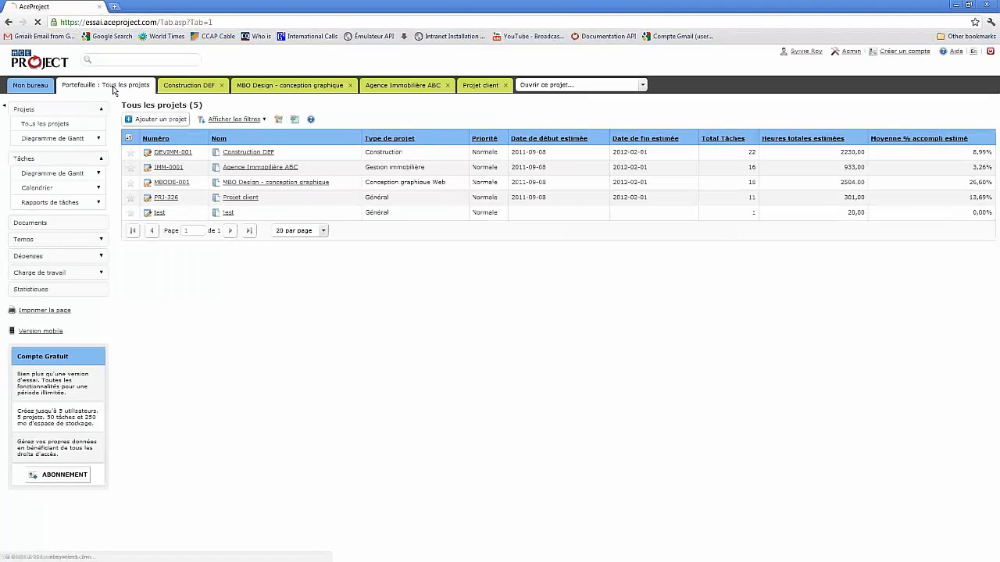
- Add a project with test2 as both its number and name
{"action": "left_click", "coordinate": [163, 122]}
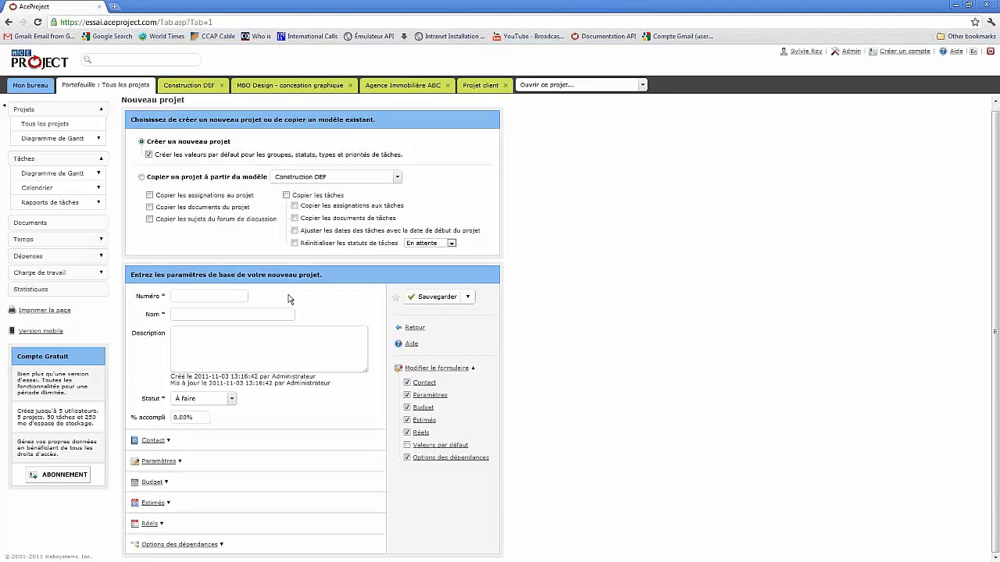
{"action": "scroll", "coordinate": [308, 307], "scroll_direction": "down", "scroll_amount": 1}
{"action": "left_click", "coordinate": [185, 297]}
{"action": "type", "text": "test"}
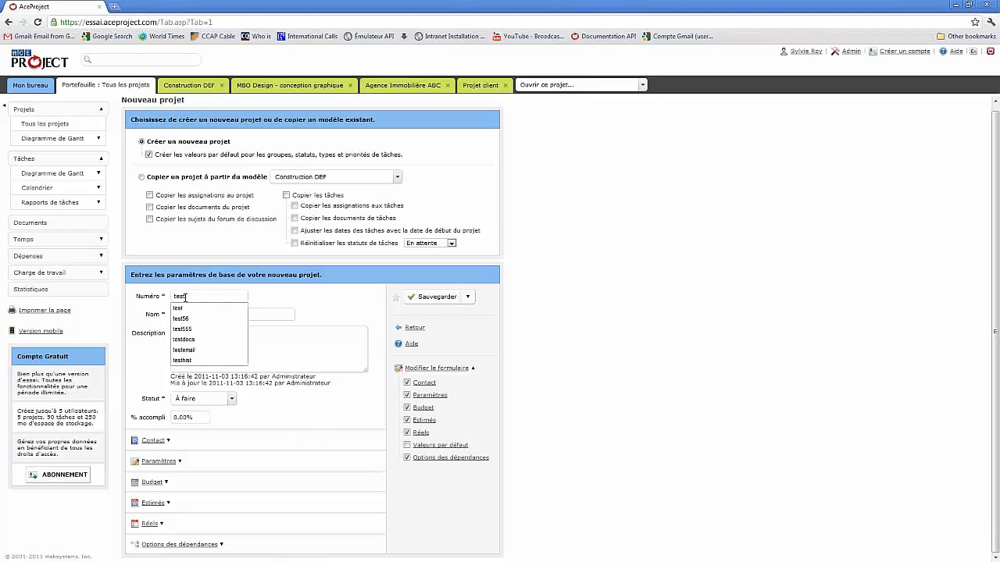
{"action": "type", "text": "0"}
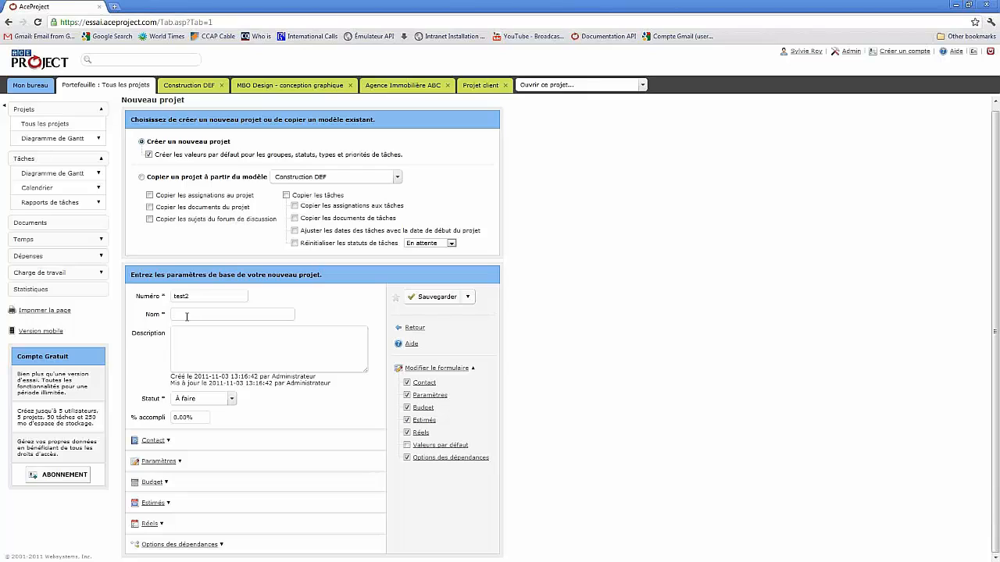
{"action": "left_click", "coordinate": [187, 316]}
{"action": "type", "text": "test2"}
- Save test2 via Sauvegarder + Assigner utilisateurs and start assigning a new user
{"action": "left_click", "coordinate": [468, 299]}
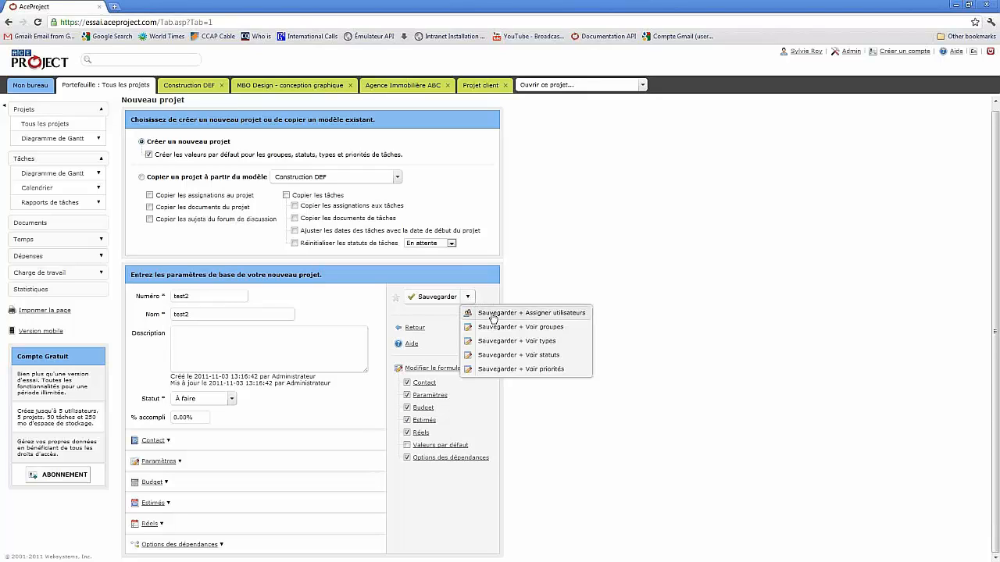
{"action": "left_click", "coordinate": [499, 315]}
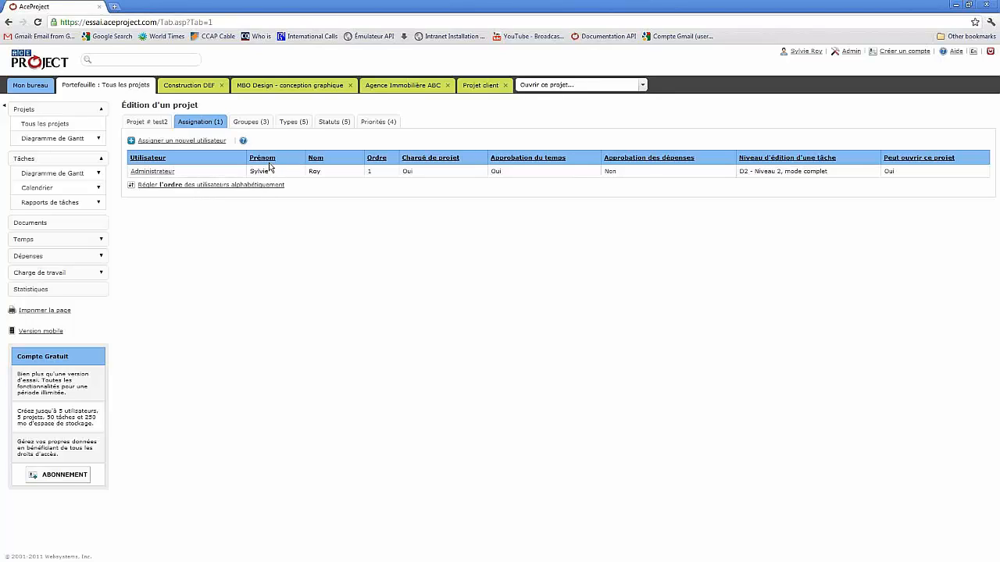
{"action": "left_click", "coordinate": [185, 142]}
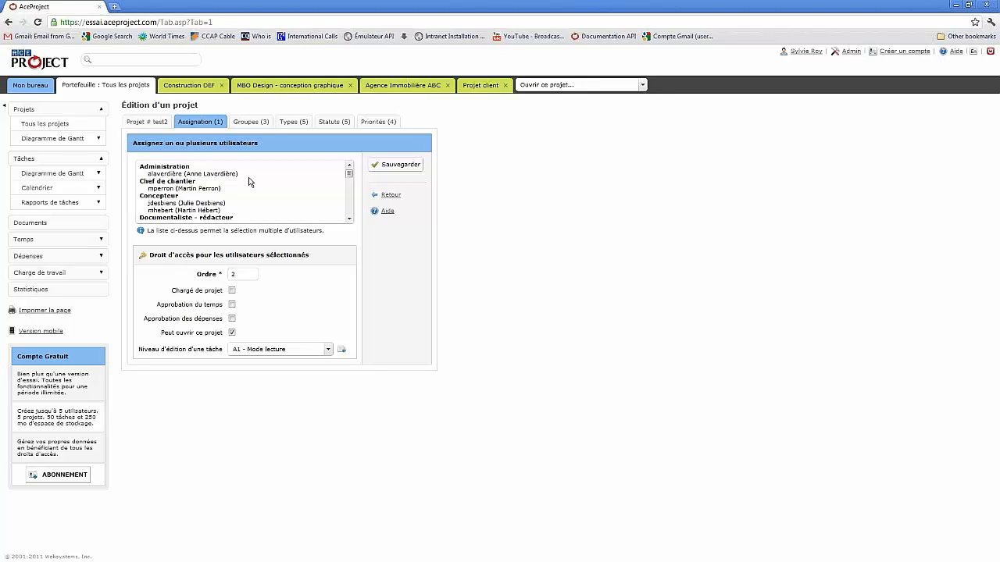
- Select the administration user and two designers in the Assignation tab
{"action": "left_click", "coordinate": [217, 174]}
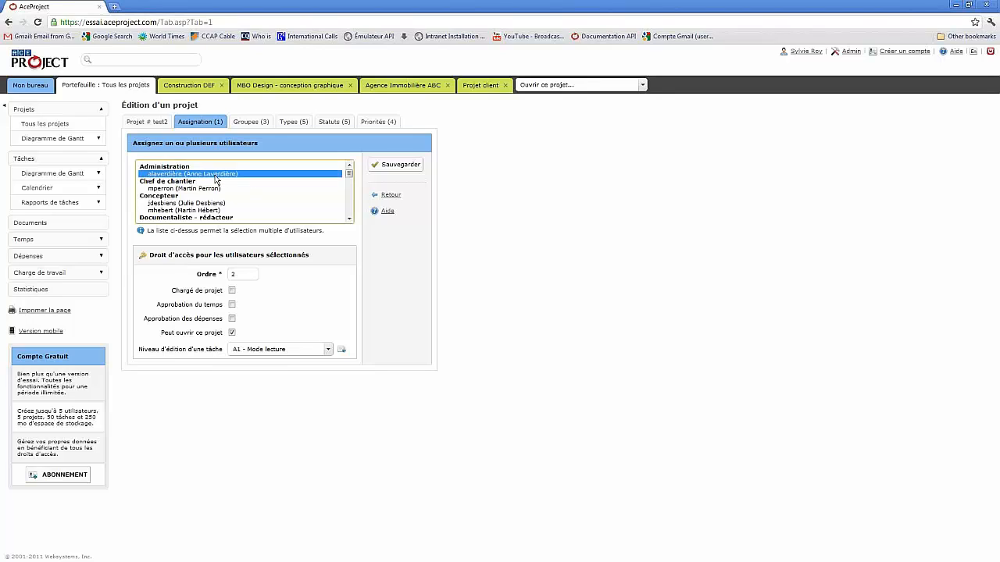
{"action": "left_click", "coordinate": [194, 204], "text": "ctrl"}
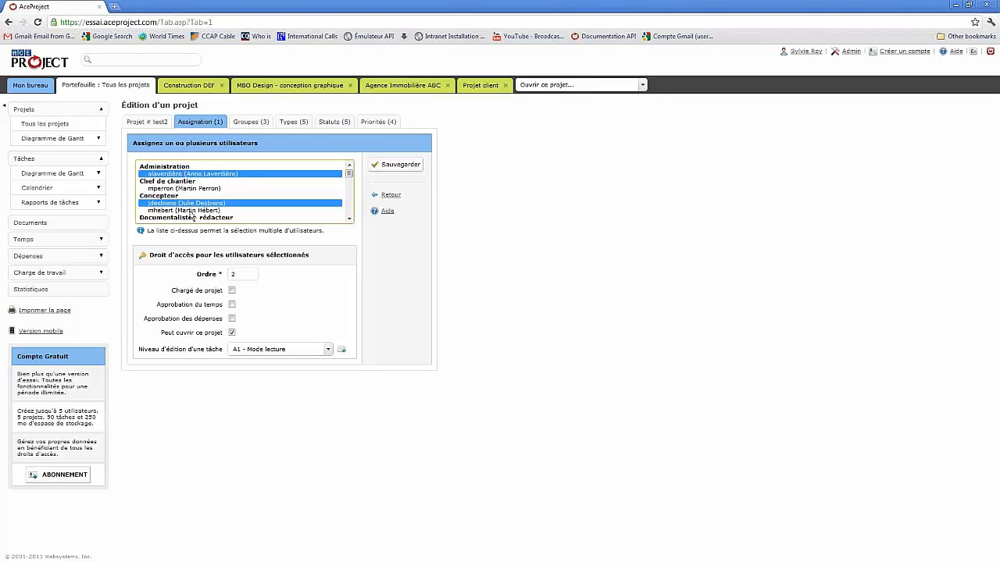
{"action": "left_click", "coordinate": [192, 211], "text": "ctrl"}
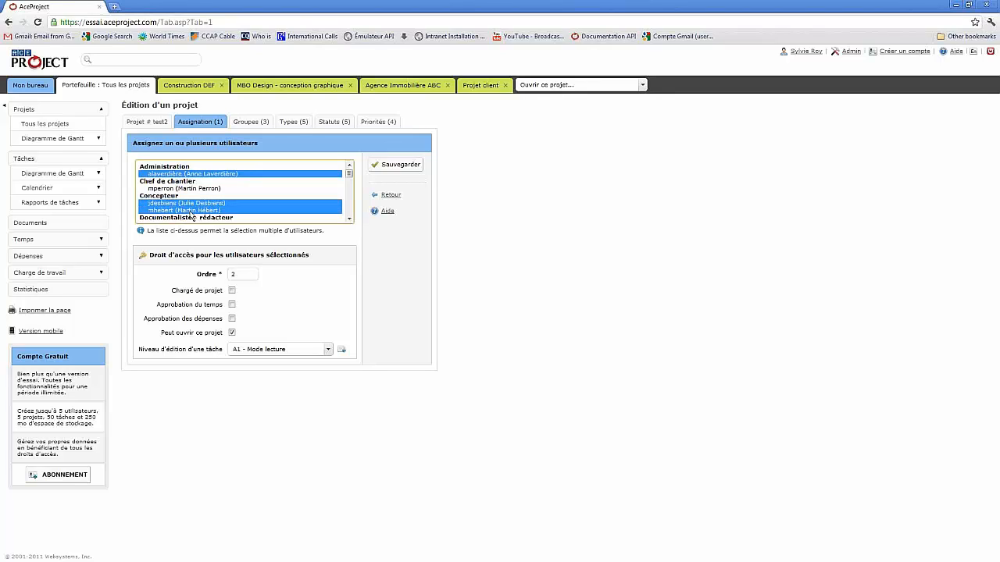
- Remove project manager, time and expense approval, and Peut ouvrir ce projet rights for them
{"action": "left_click", "coordinate": [272, 306]}
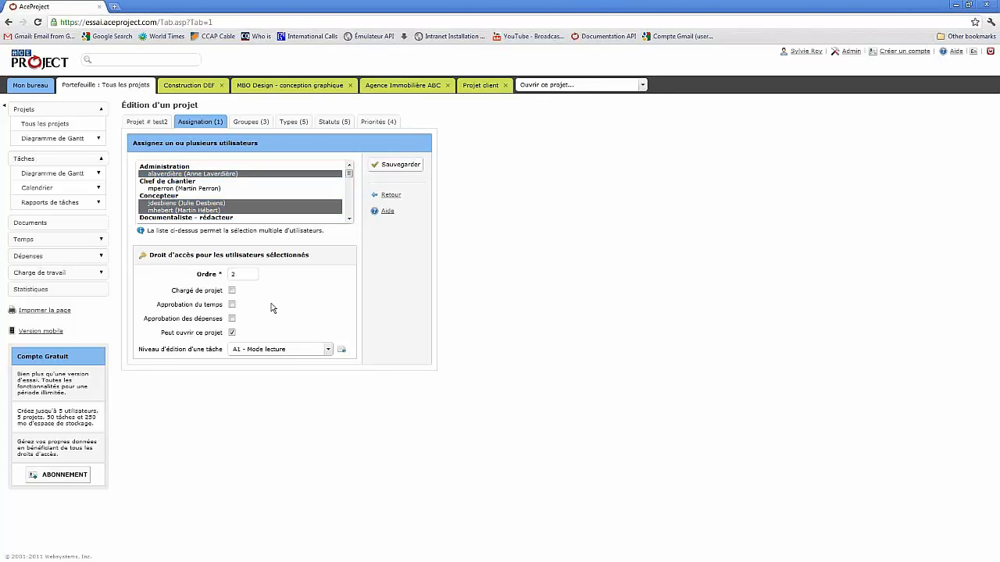
{"action": "left_click", "coordinate": [231, 291]}
{"action": "left_click", "coordinate": [232, 290]}
{"action": "left_click", "coordinate": [232, 304]}
{"action": "left_click", "coordinate": [232, 319]}
{"action": "left_click", "coordinate": [232, 332]}
- Keep editing level D2 - Niveau 2, mode complet and save the three new assignments
{"action": "left_click", "coordinate": [329, 351]}
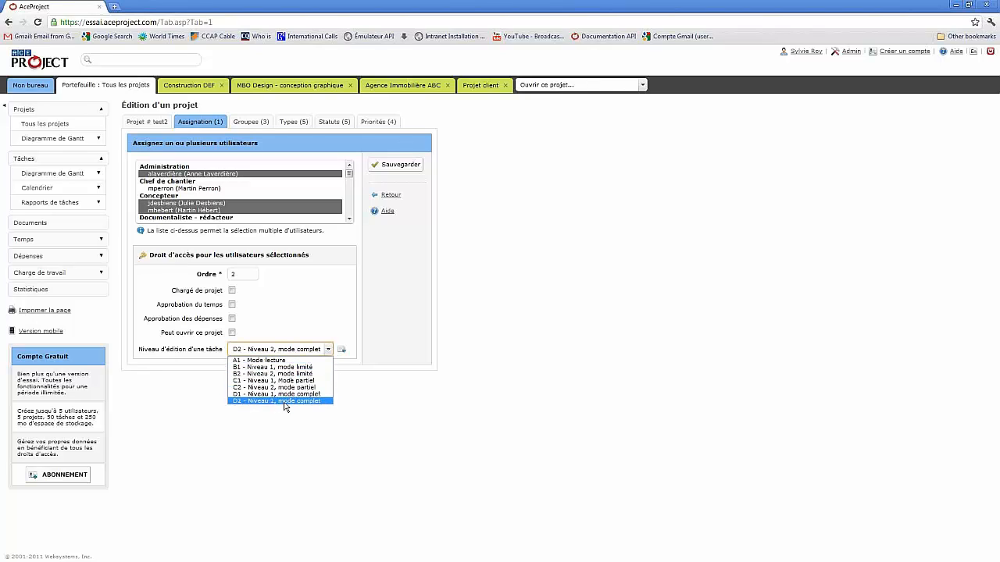
{"action": "left_click", "coordinate": [325, 325]}
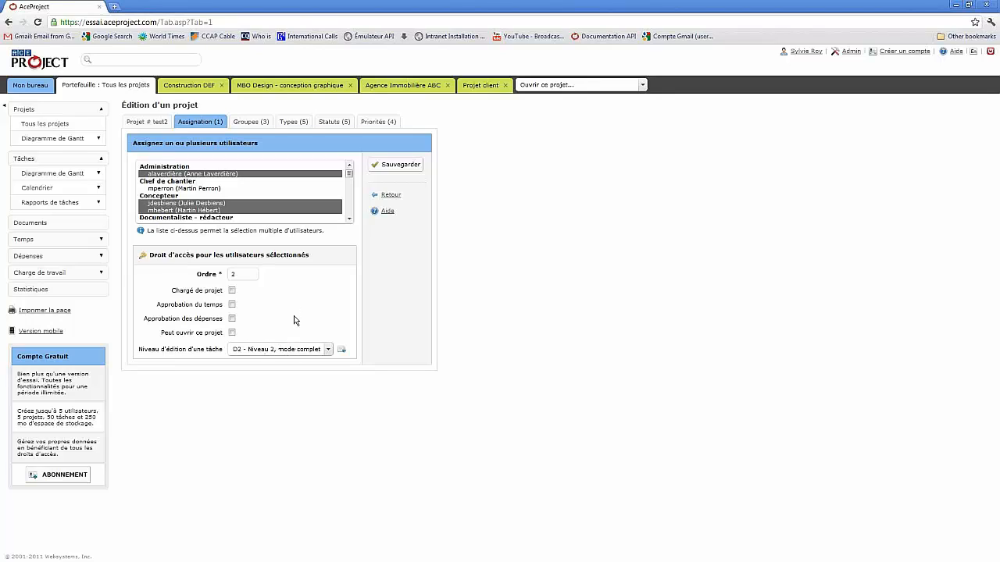
{"action": "left_click", "coordinate": [399, 168]}
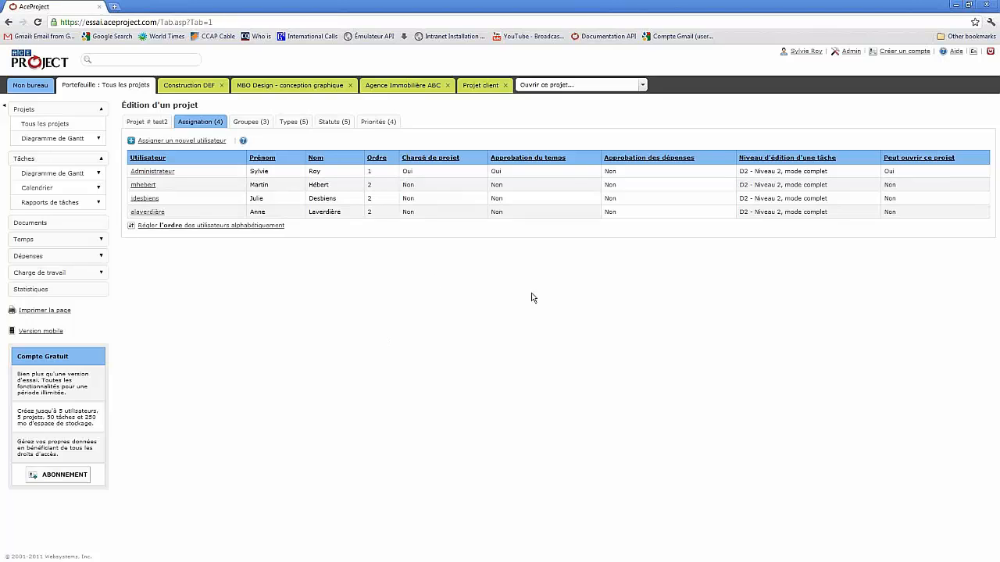
- Open project test2 from the Projet client tab and add a new task
{"action": "left_click", "coordinate": [483, 86]}
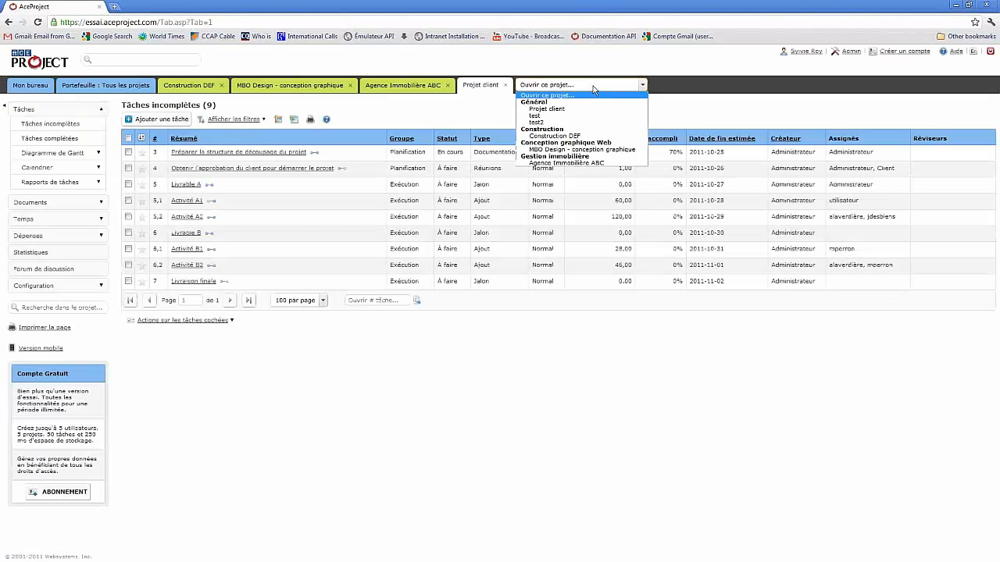
{"action": "left_click", "coordinate": [544, 87]}
{"action": "left_click", "coordinate": [543, 123]}
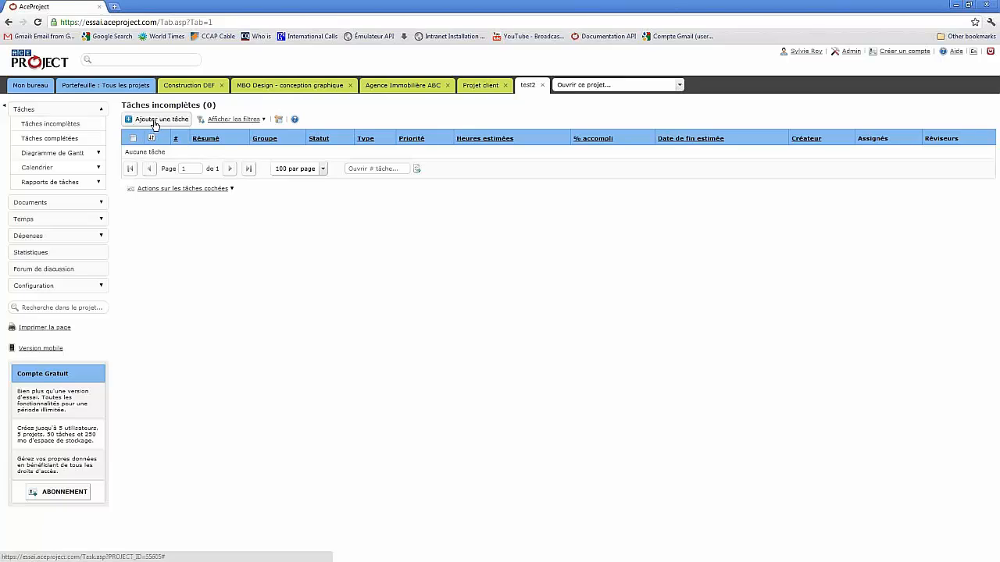
{"action": "left_click", "coordinate": [155, 122]}
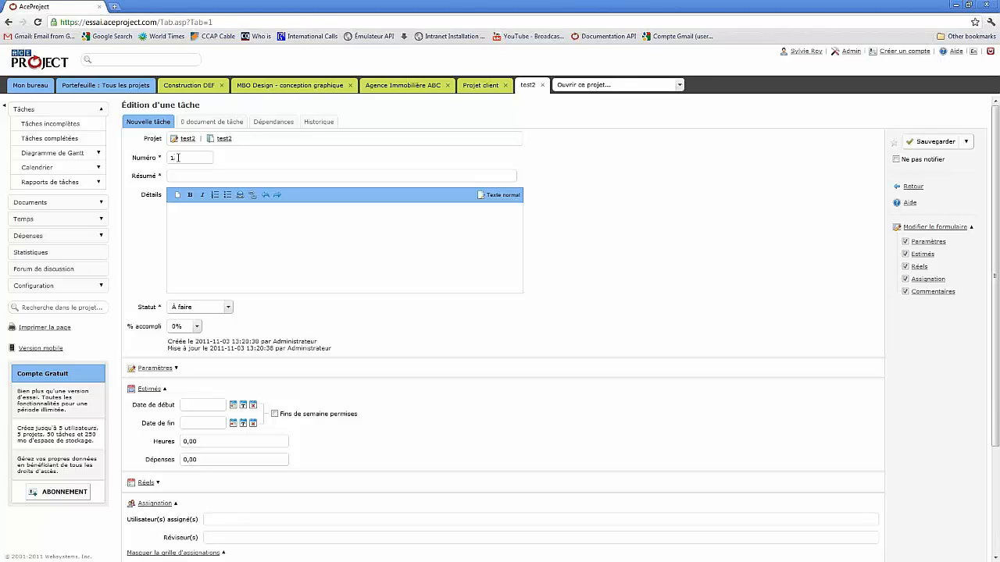
- Enter the summary 'Nom de ma tâche' and an estimate of 12 hours
{"action": "left_click", "coordinate": [174, 177]}
{"action": "scroll", "coordinate": [466, 302], "scroll_direction": "down", "scroll_amount": 3}
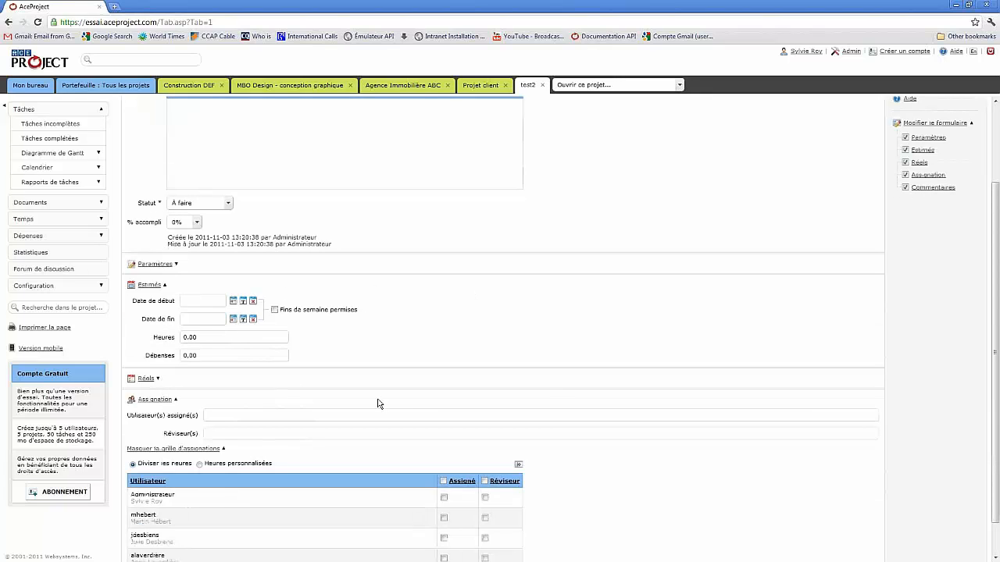
{"action": "scroll", "coordinate": [546, 383], "scroll_direction": "up", "scroll_amount": 3}
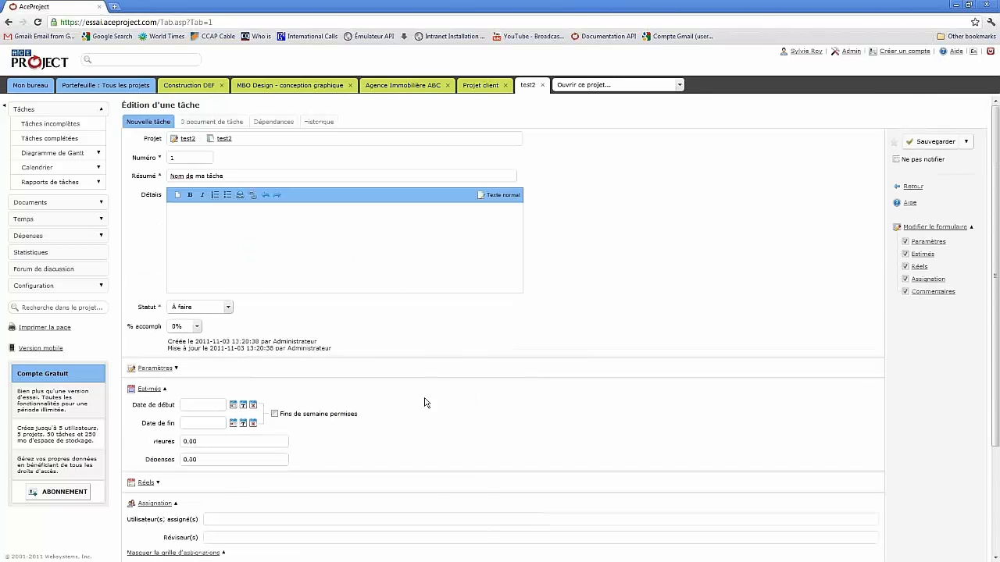
{"action": "scroll", "coordinate": [424, 402], "scroll_direction": "down", "scroll_amount": 3}
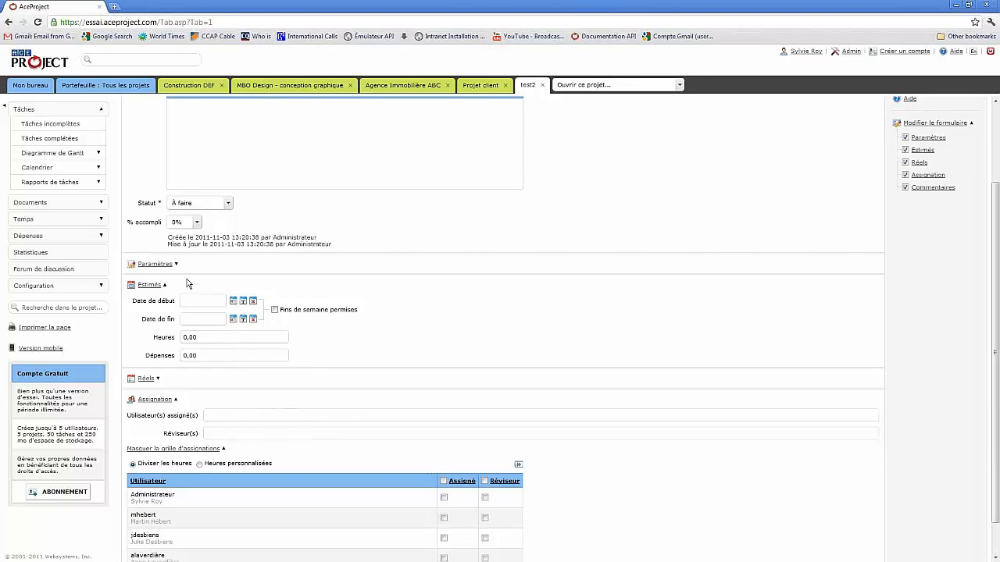
{"action": "left_click", "coordinate": [212, 338]}
{"action": "type", "text": "12"}
{"action": "scroll", "coordinate": [433, 329], "scroll_direction": "down", "scroll_amount": 1}
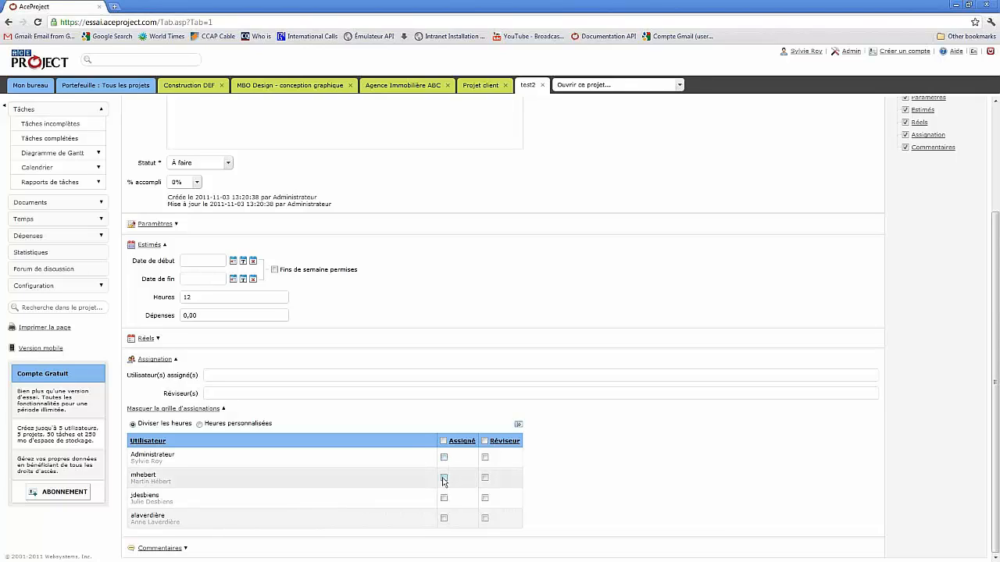
- Assign the second and last listed users at 6 hours each, and make the third listed user a reviewer
{"action": "left_click", "coordinate": [444, 478]}
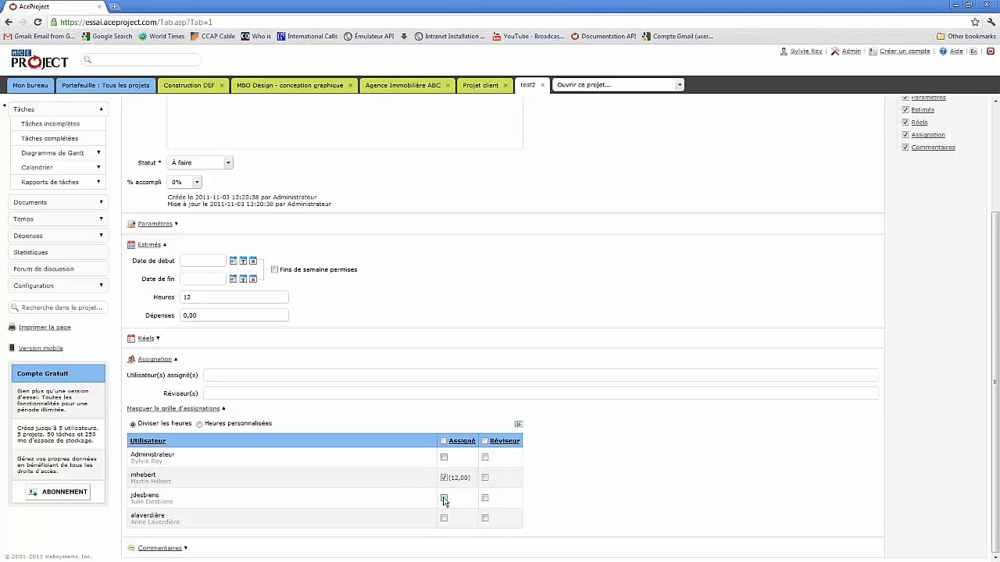
{"action": "left_click", "coordinate": [443, 498]}
{"action": "left_click", "coordinate": [443, 518]}
{"action": "left_click", "coordinate": [444, 498]}
{"action": "left_click", "coordinate": [485, 498]}
- Switch to Heures personnalisées and change one assignee's 6,00 hours to 9, for a 15-hour estimate
{"action": "left_click", "coordinate": [199, 425]}
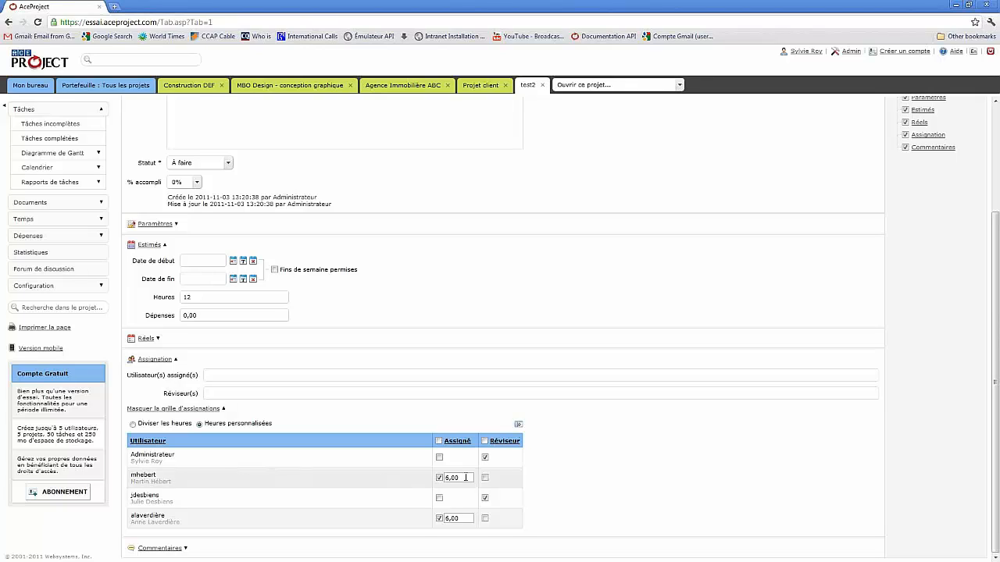
{"action": "left_click_drag", "start_coordinate": [467, 479], "coordinate": [443, 484]}
{"action": "type", "text": "9"}
{"action": "left_click", "coordinate": [349, 305]}
{"action": "scroll", "coordinate": [784, 430], "scroll_direction": "up", "scroll_amount": 3}
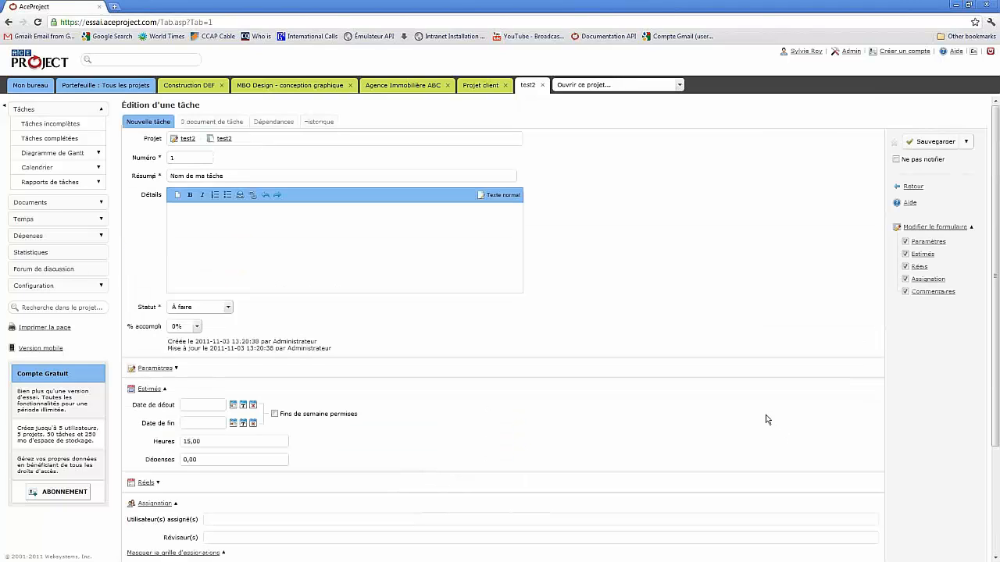
{"action": "left_click", "coordinate": [967, 143]}
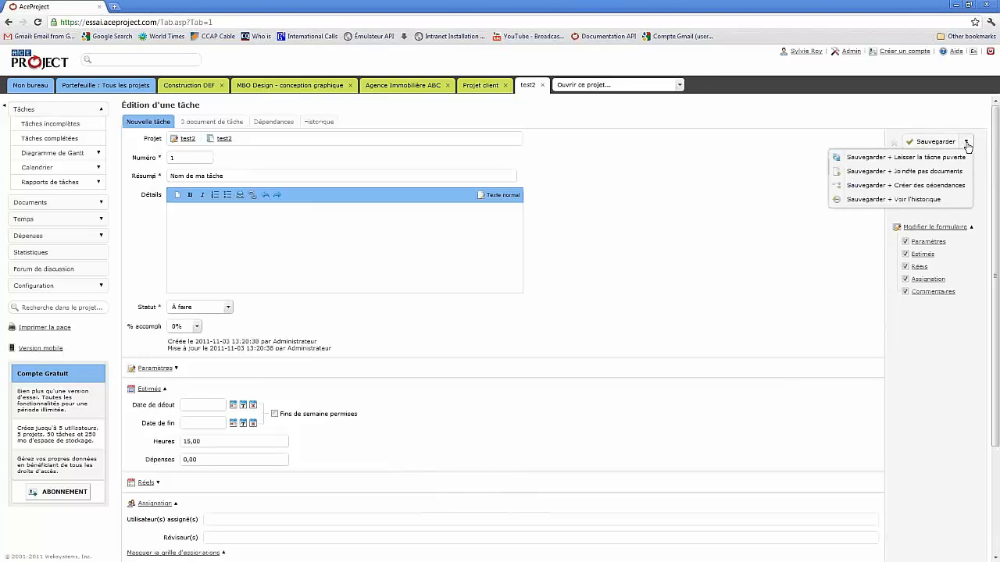
{"action": "left_click", "coordinate": [909, 159]}
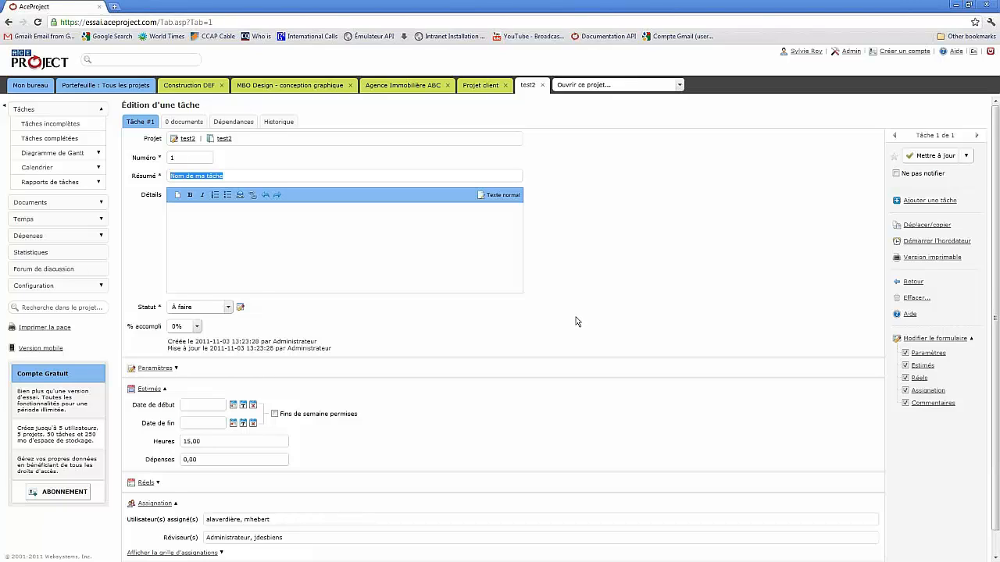
{"action": "scroll", "coordinate": [576, 321], "scroll_direction": "down", "scroll_amount": 1}
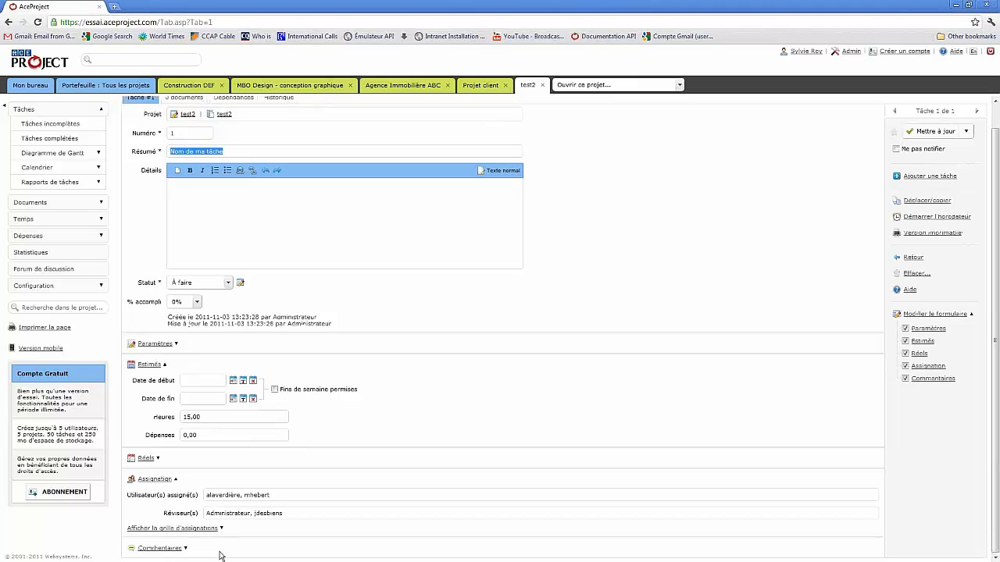
- Add 'mon commentaire' under Commentaires and save with Mettre à jour + Laisser la tâche ouverte
{"action": "left_click", "coordinate": [174, 550]}
{"action": "scroll", "coordinate": [588, 441], "scroll_direction": "down", "scroll_amount": 1}
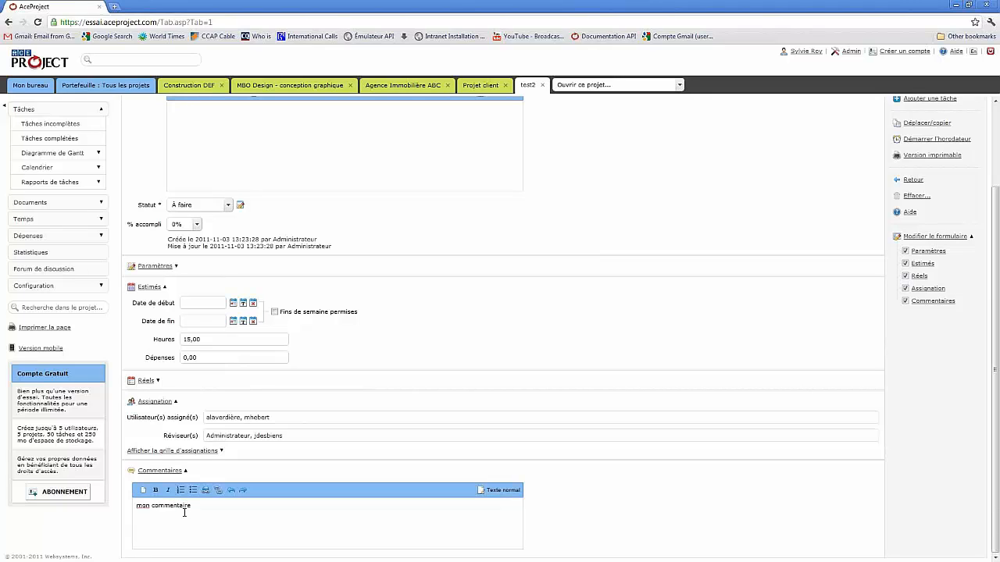
{"action": "scroll", "coordinate": [755, 367], "scroll_direction": "up", "scroll_amount": 3}
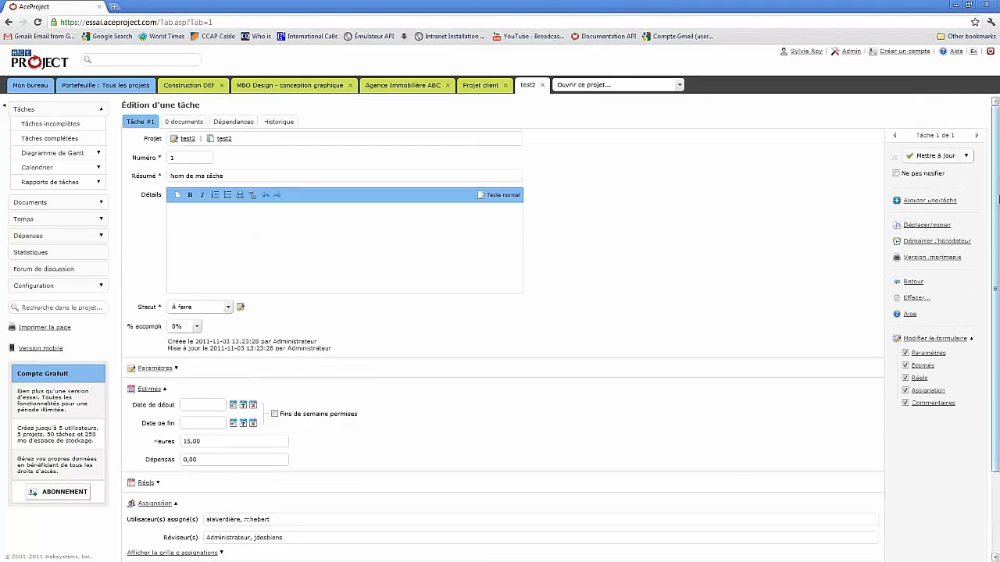
{"action": "left_click", "coordinate": [968, 157]}
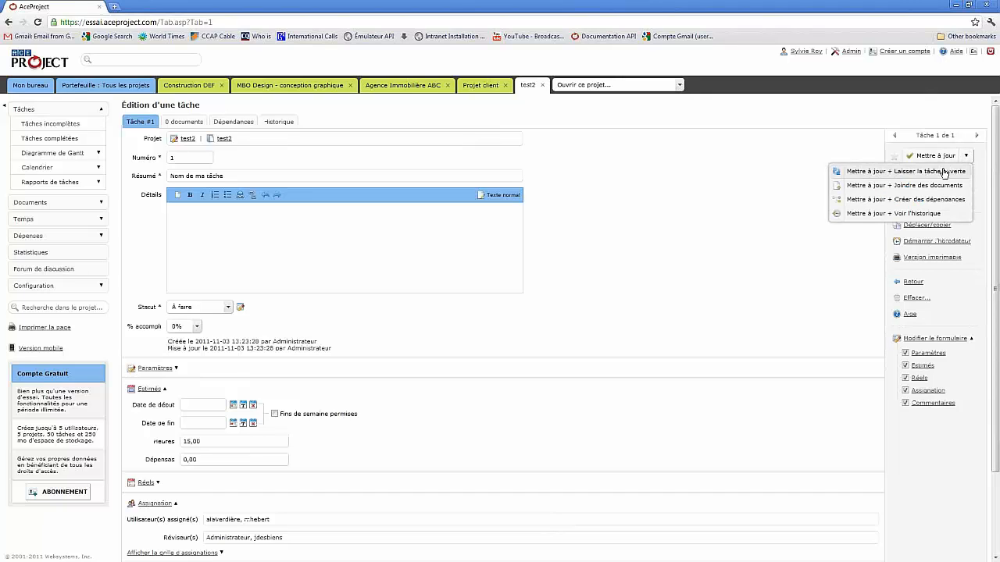
{"action": "left_click", "coordinate": [937, 172]}
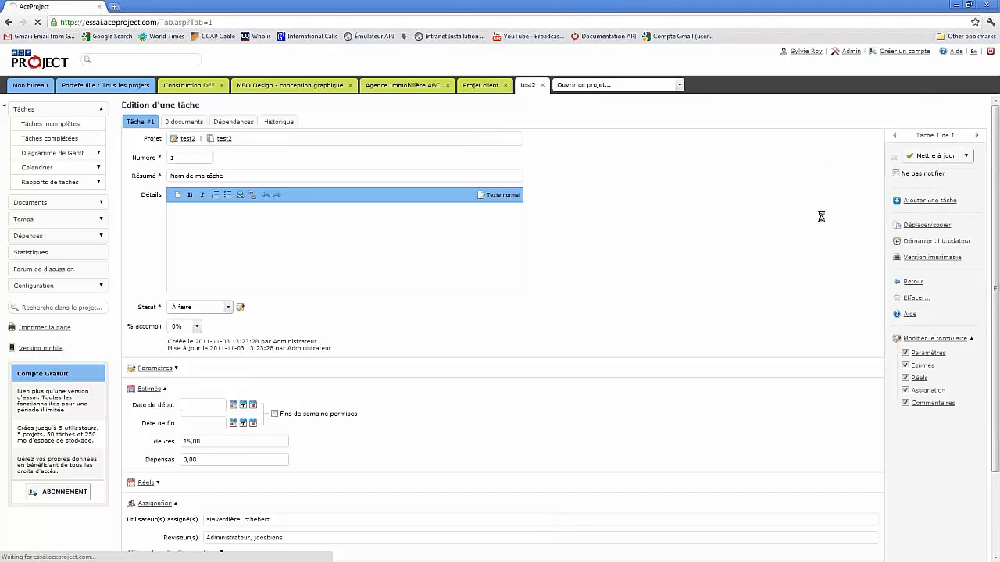
{"action": "scroll", "coordinate": [644, 293], "scroll_direction": "down", "scroll_amount": 3}
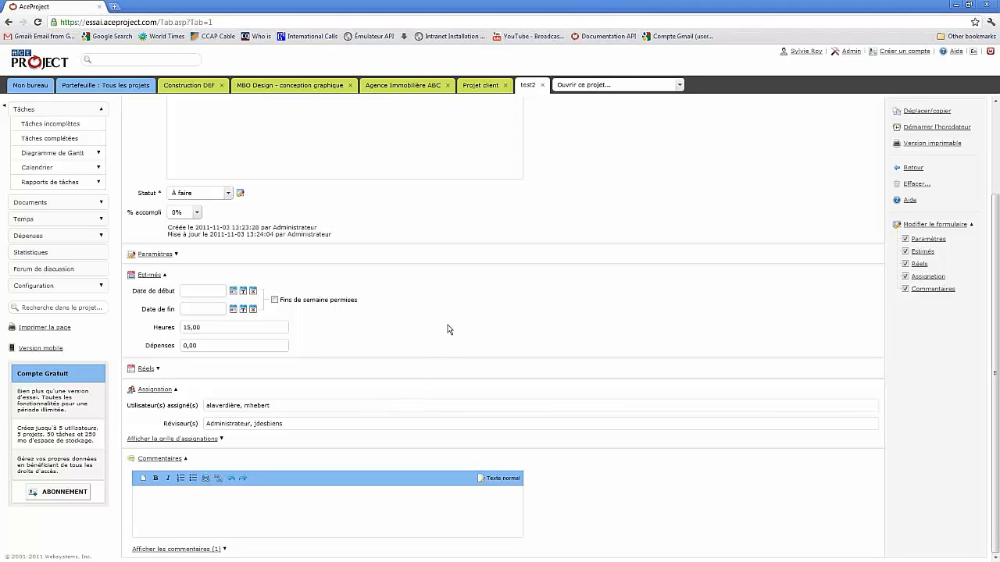
{"action": "scroll", "coordinate": [447, 321], "scroll_direction": "up", "scroll_amount": 1}
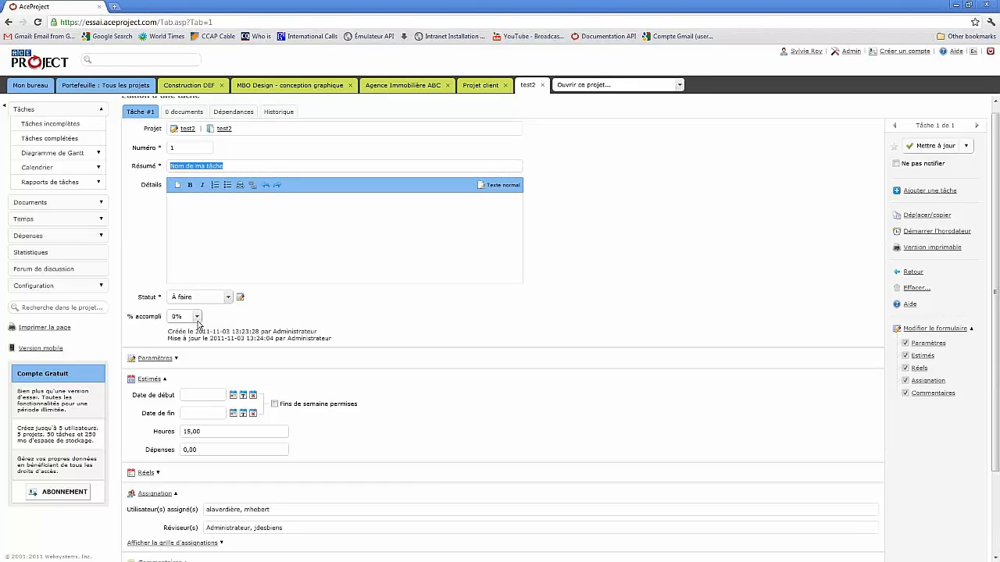
{"action": "left_click", "coordinate": [196, 318]}
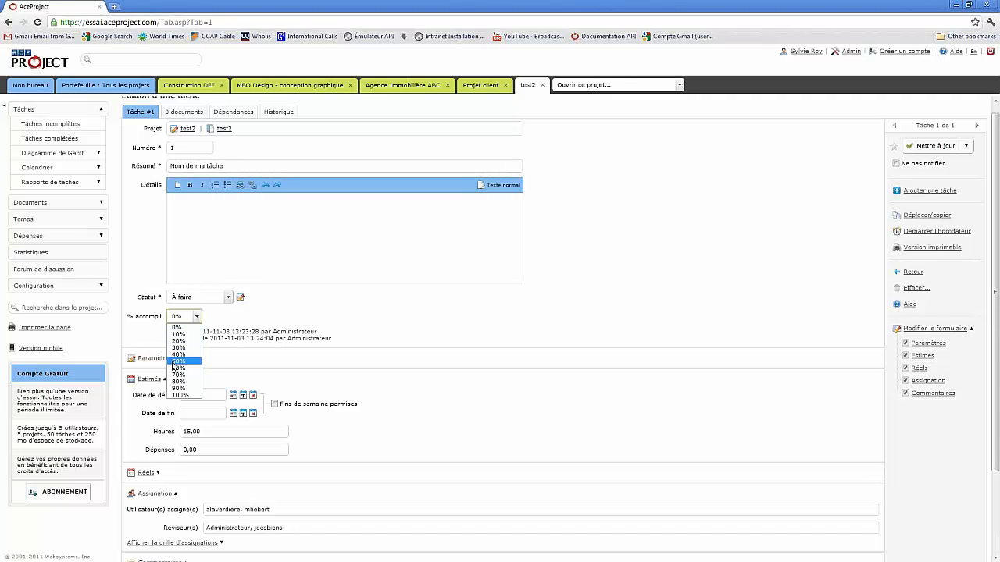
{"action": "left_click", "coordinate": [352, 311]}
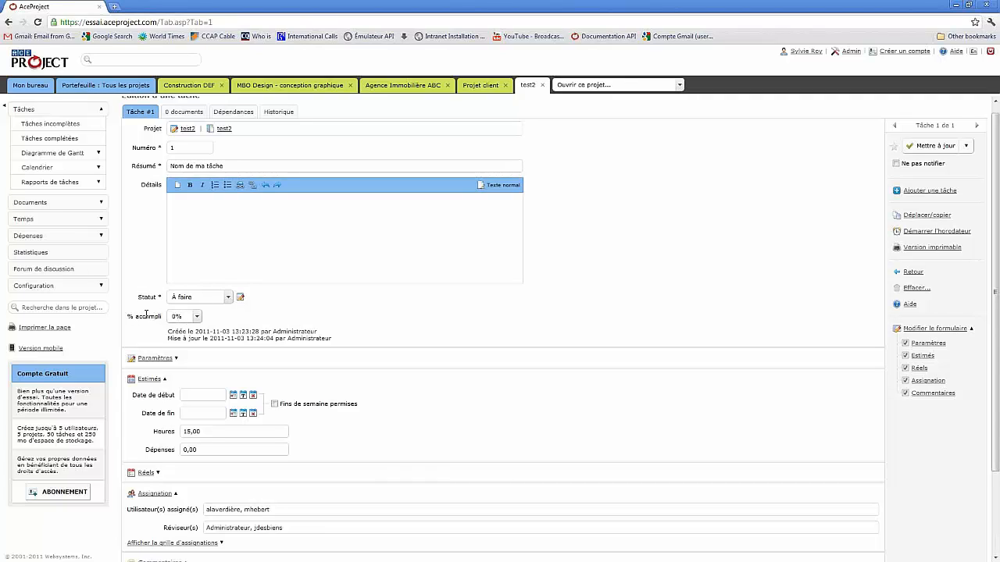
- Under Configuration > Statuts de tâches, set À tester's % accompli prédéfini to 80% and save
{"action": "left_click", "coordinate": [100, 288]}
{"action": "left_click", "coordinate": [41, 360]}
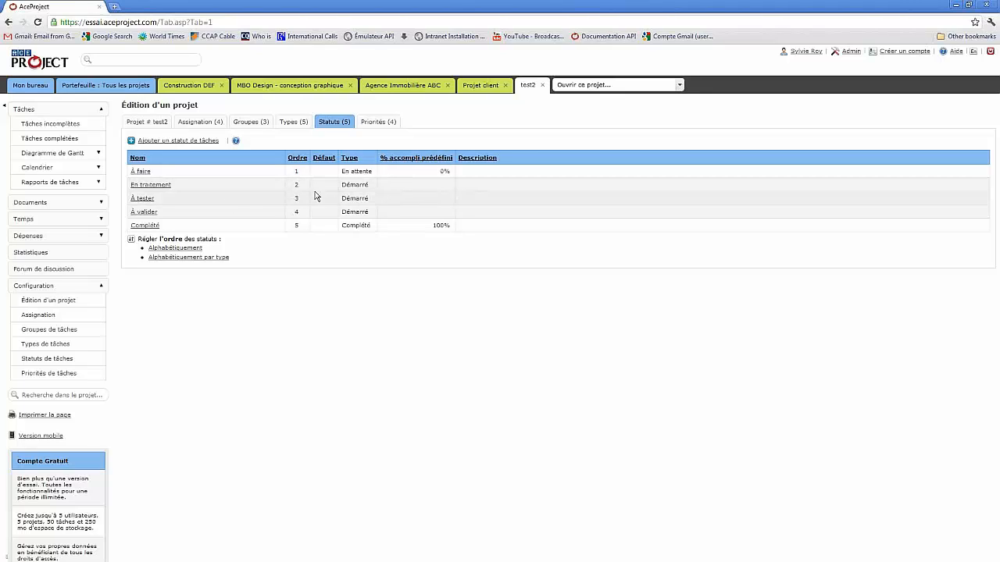
{"action": "left_click", "coordinate": [144, 199]}
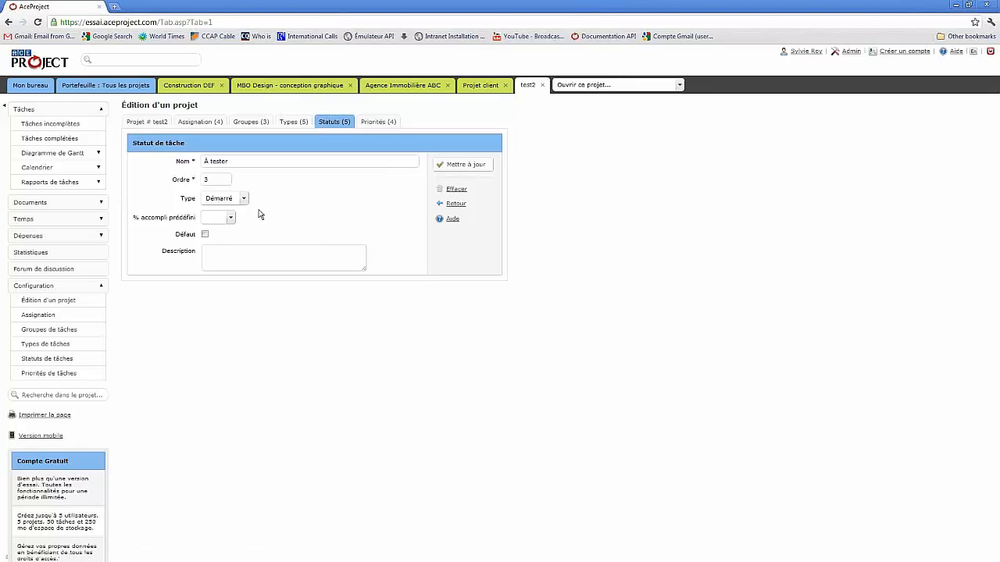
{"action": "left_click", "coordinate": [231, 218]}
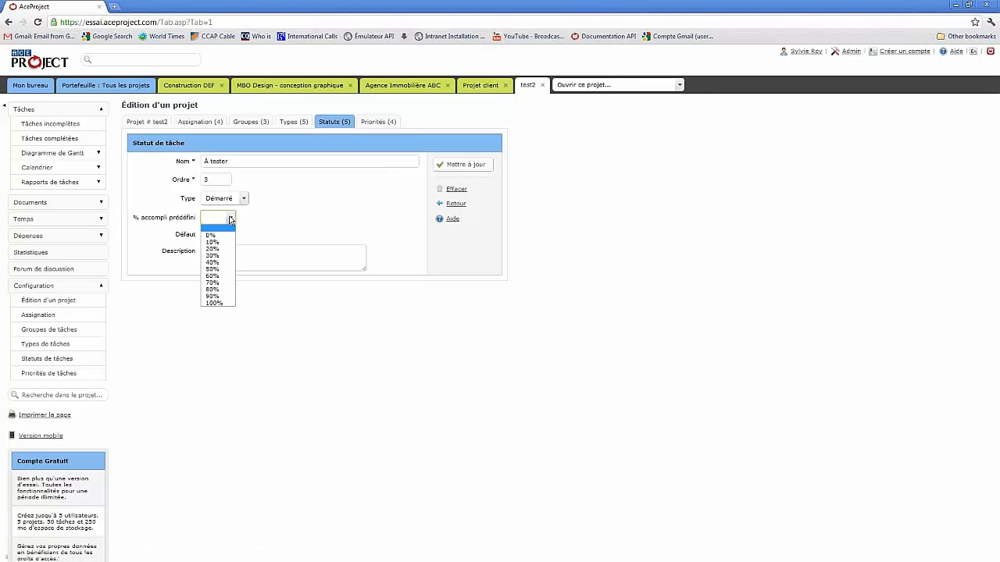
{"action": "left_click", "coordinate": [213, 290]}
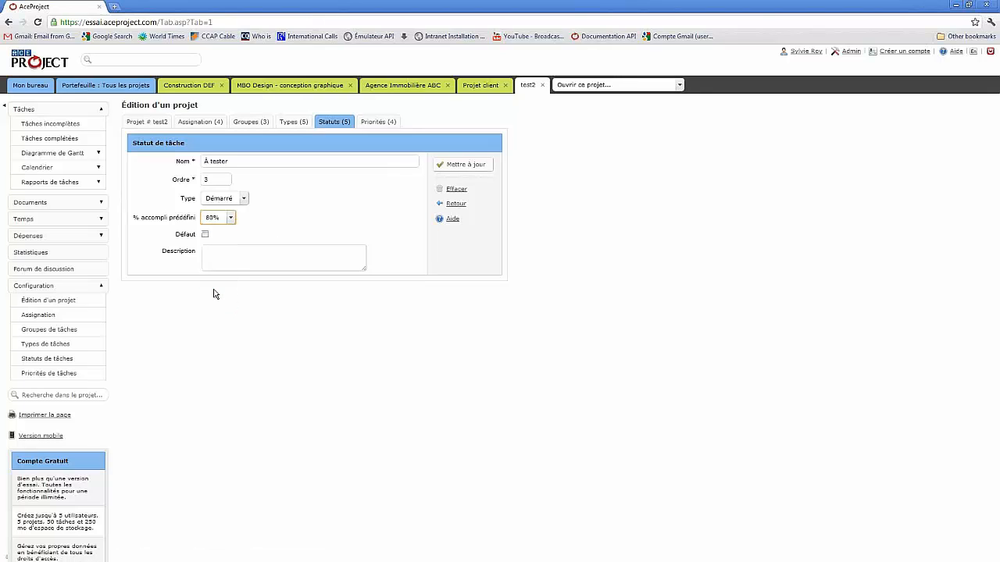
{"action": "left_click", "coordinate": [457, 167]}
- Return to the test2 task and set its Statut to À tester, making it 80% complete
{"action": "left_click", "coordinate": [528, 87]}
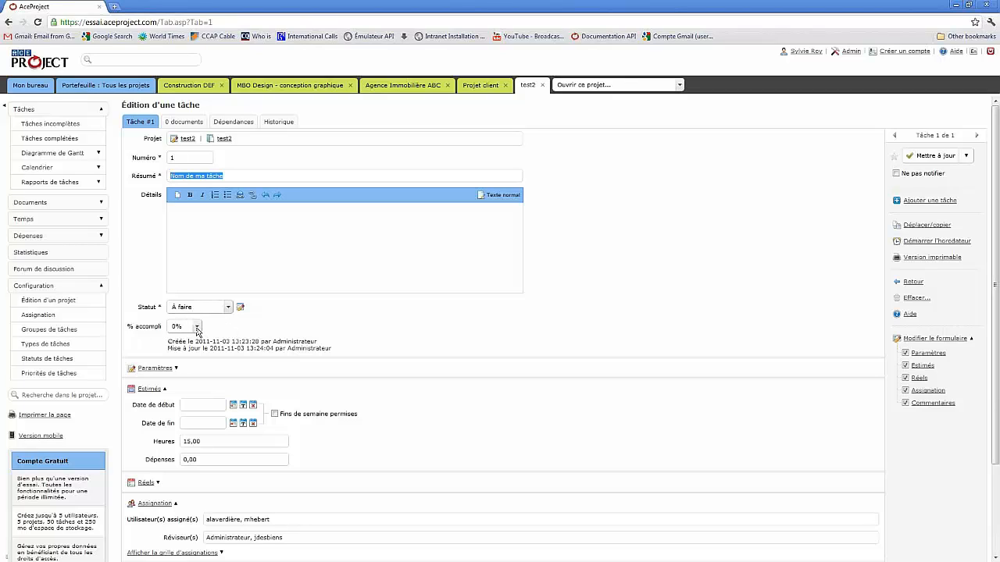
{"action": "left_click", "coordinate": [226, 309]}
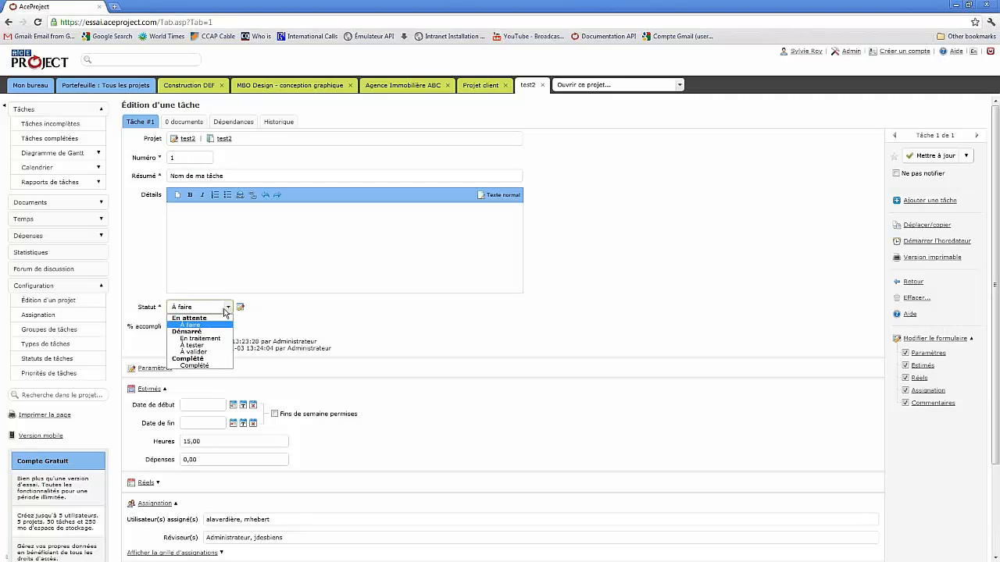
{"action": "left_click", "coordinate": [199, 347]}
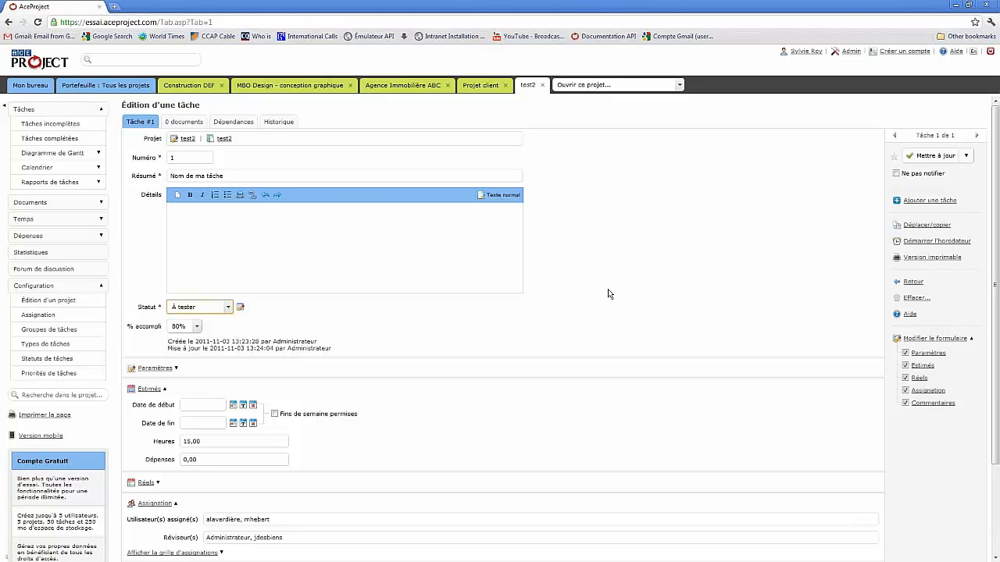
- Go to the Aide help section from the task form, triggering the unsaved-changes prompt
{"action": "left_click", "coordinate": [954, 53]}
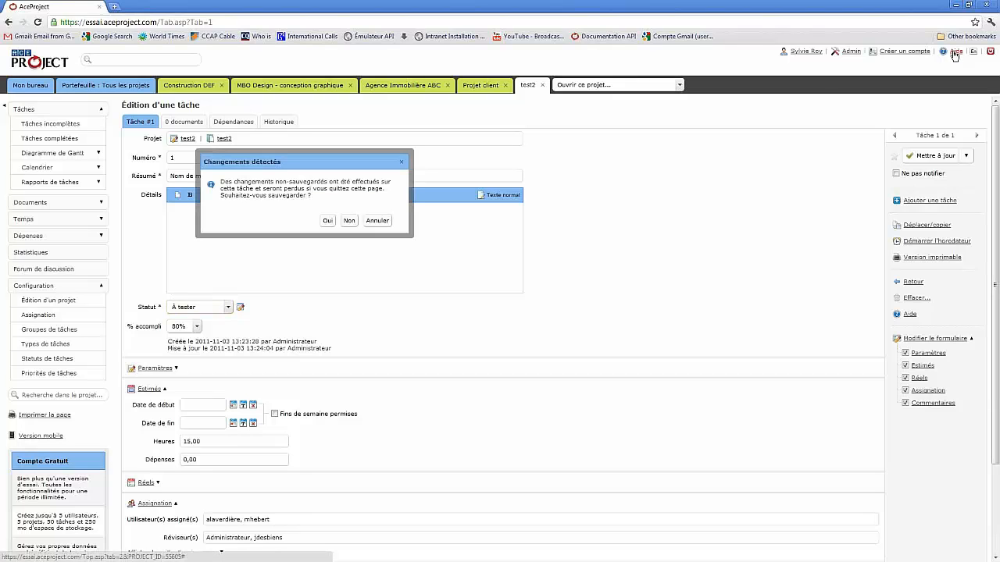